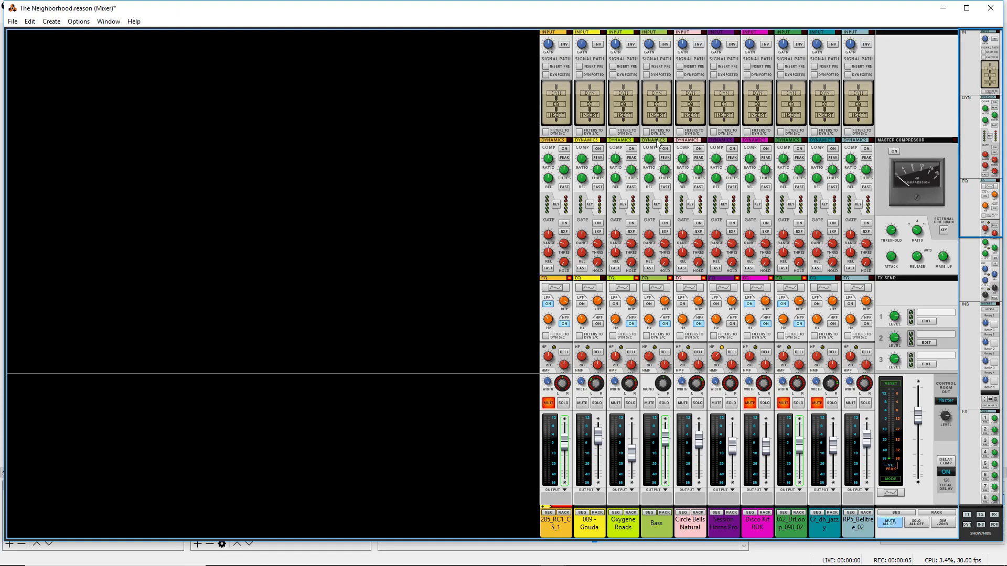
Collapse the Dynamics, EQ, Inserts and Send sections of the mixer channel strips, keeping the Input section expanded.
left_click(859, 141)
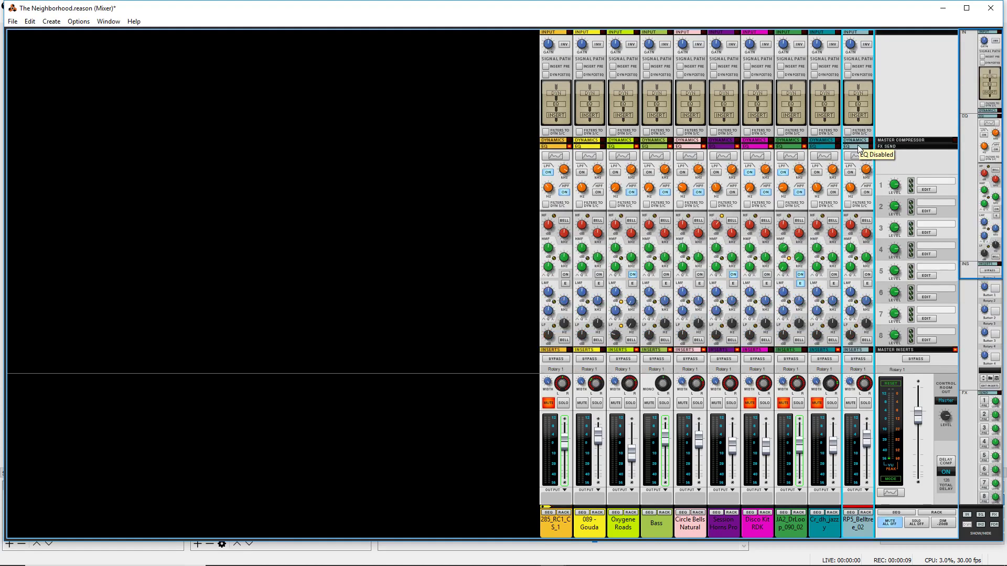
left_click(857, 146)
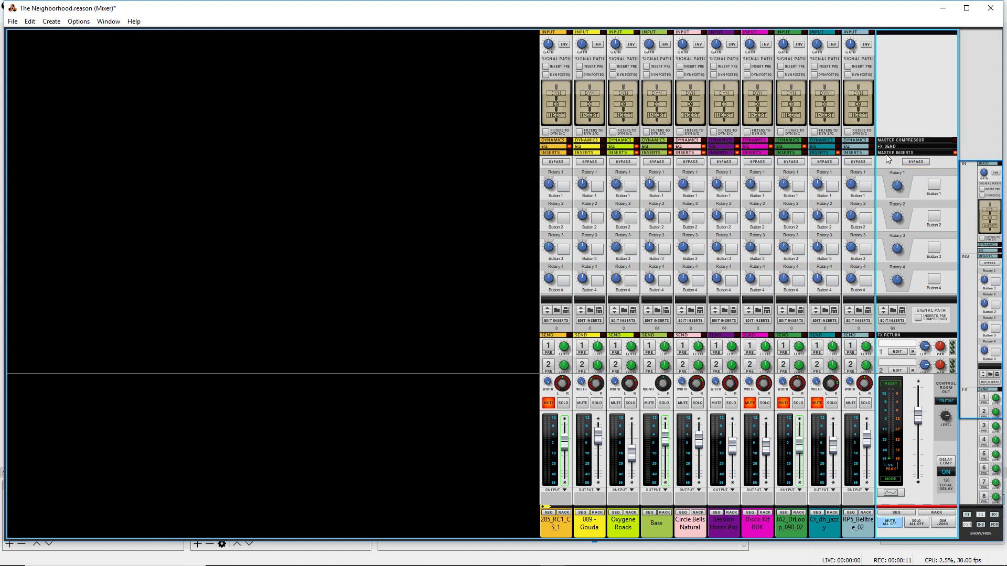
left_click(887, 152)
left_click(900, 222)
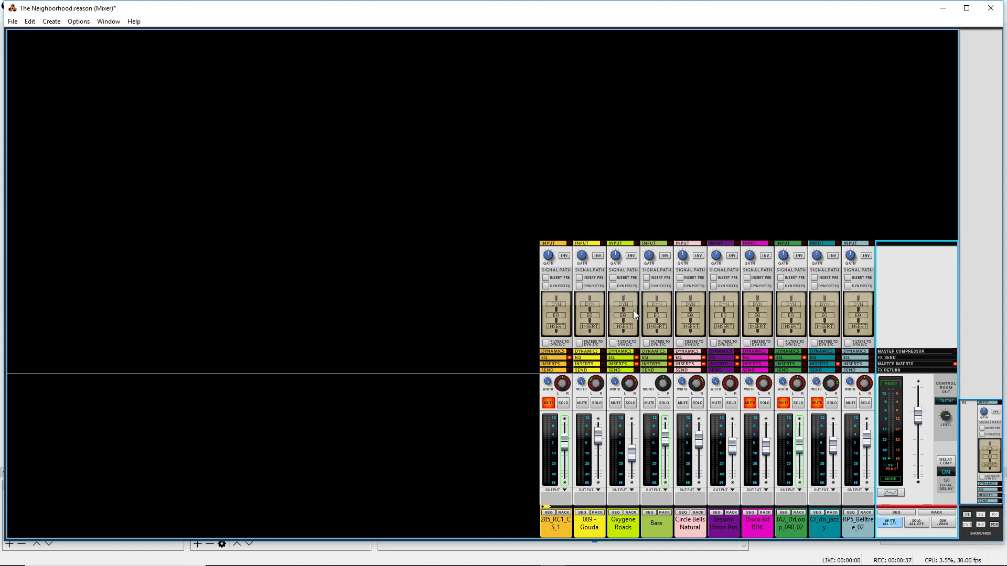
Examine the Oxygene Roads channel and its neighbouring insert effects in the rack, and return to the mixer.
left_click(630, 513)
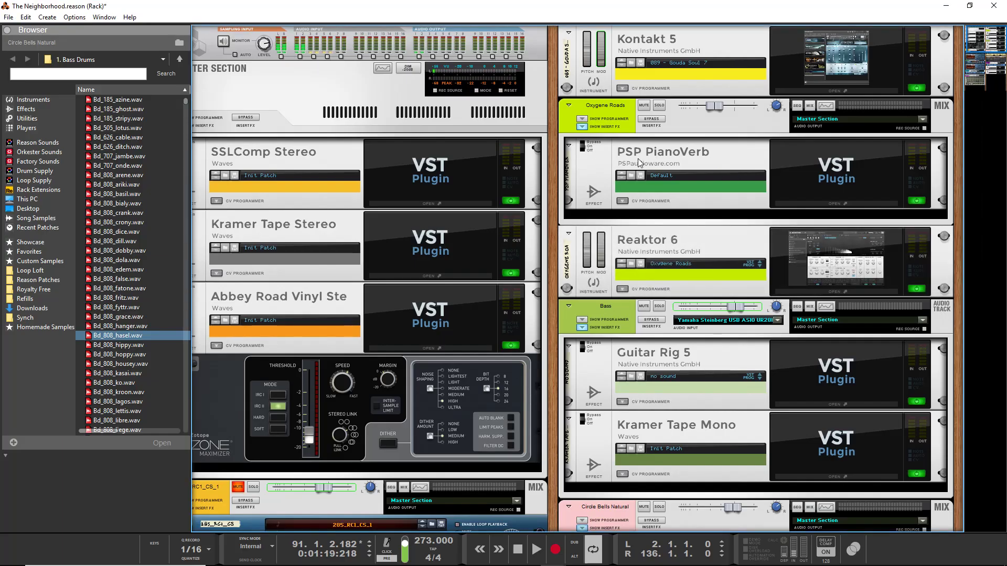
scroll(637, 269, "down", 4)
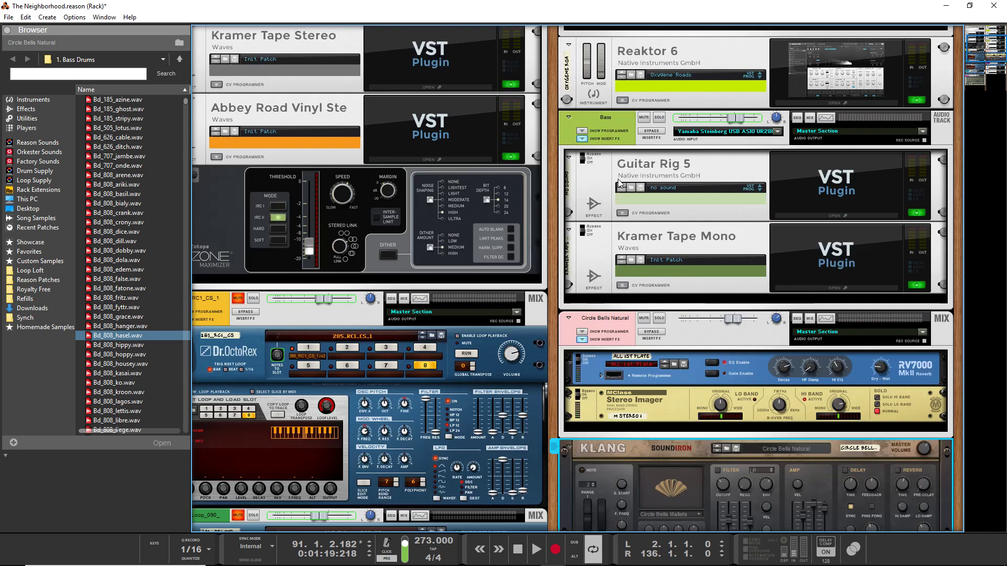
key("F5")
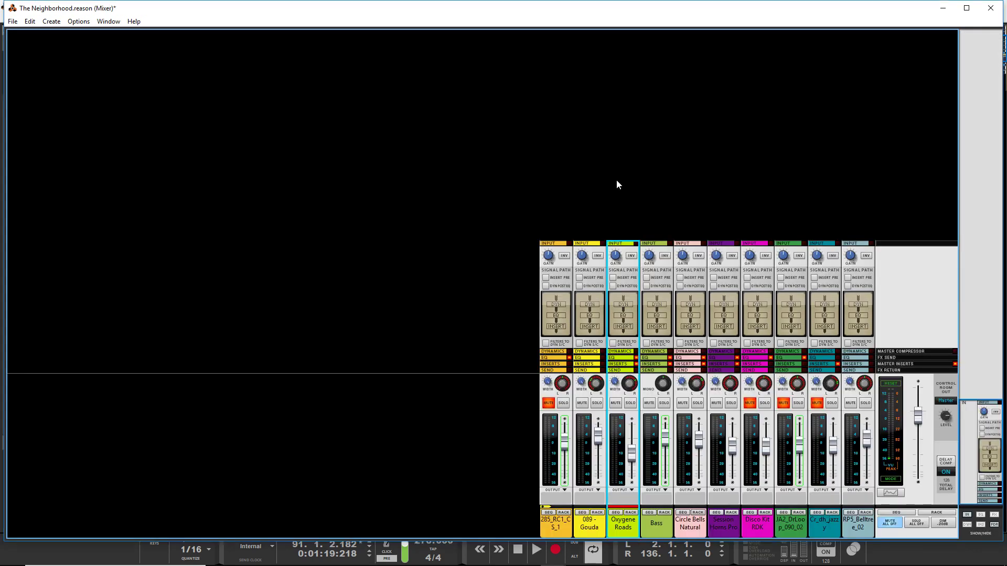
Expand the Dynamics and EQ sections of the mixer channel strips.
left_click(560, 348)
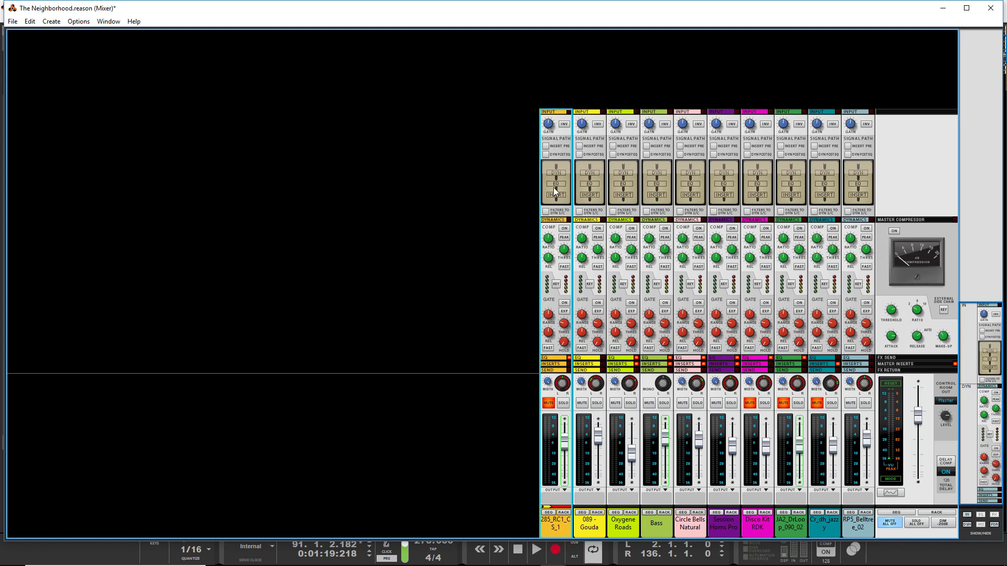
left_click(560, 359)
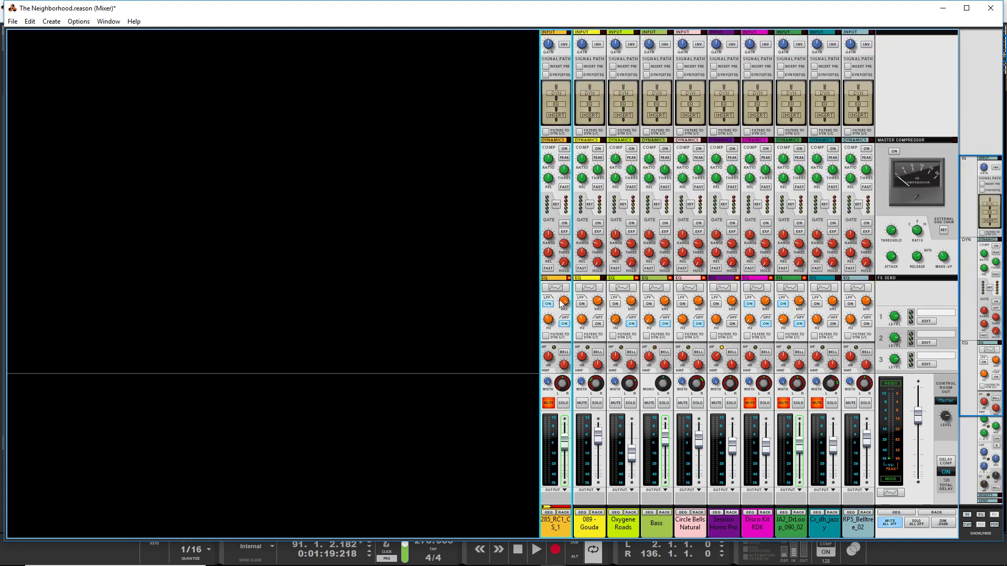
scroll(556, 305, "down", 2)
scroll(554, 295, "up", 2)
Try the Insert Pre, Dyn Post EQ and Filters to Dyn S/C signal path options on the first channel.
left_click(546, 67)
left_click(545, 66)
left_click(546, 75)
left_click(545, 133)
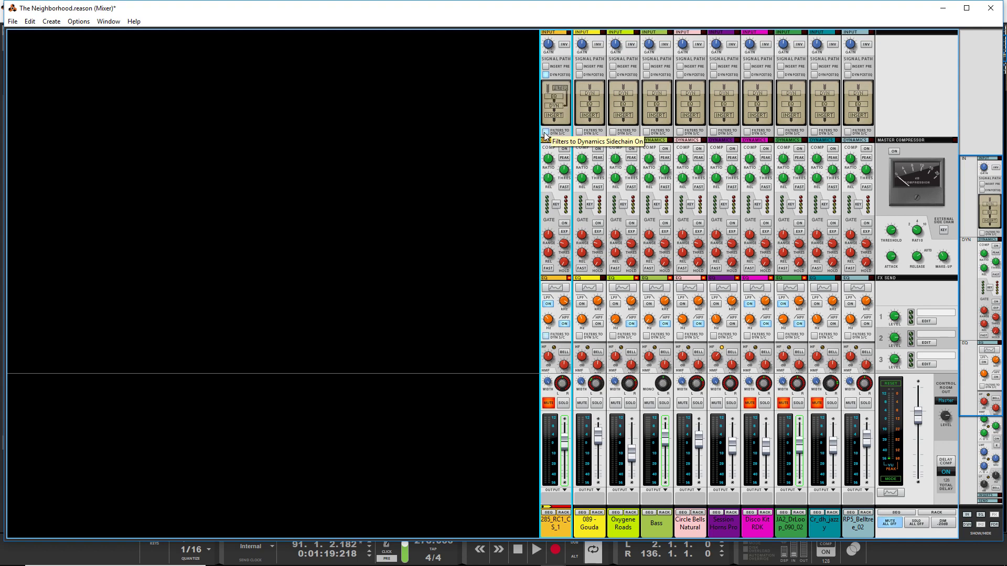
left_click(545, 133)
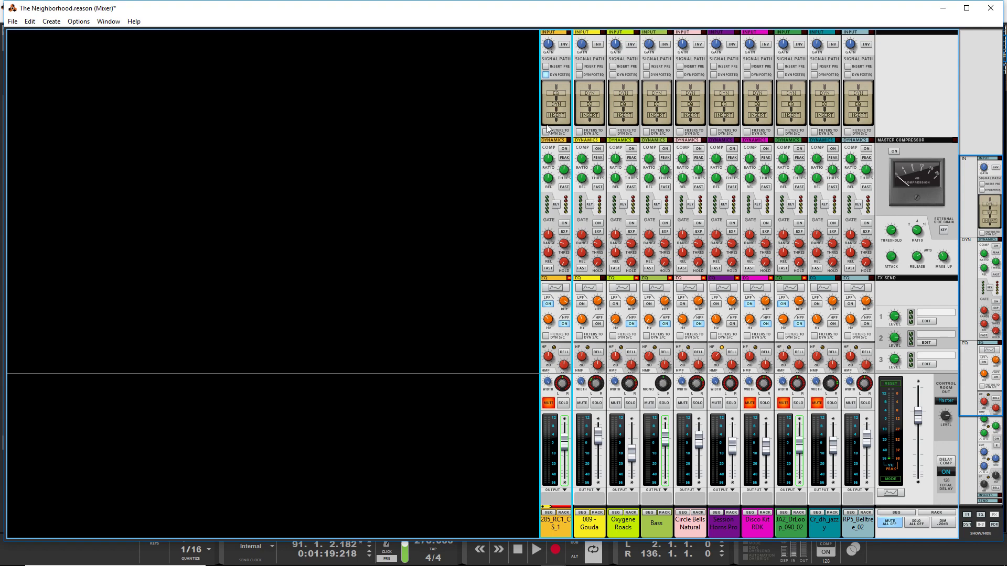
Compare signal path orders on the first channel by toggling Insert Pre and Dyn Post EQ, leaving both off.
left_click(545, 67)
left_click(546, 75)
left_click(545, 73)
left_click(545, 67)
left_click(545, 67)
left_click(546, 66)
Create a Mix Channel in the empty rack space below the Session Horns Kontakt 5 device and show its insert effects.
key("F6")
key("F7")
key("F6")
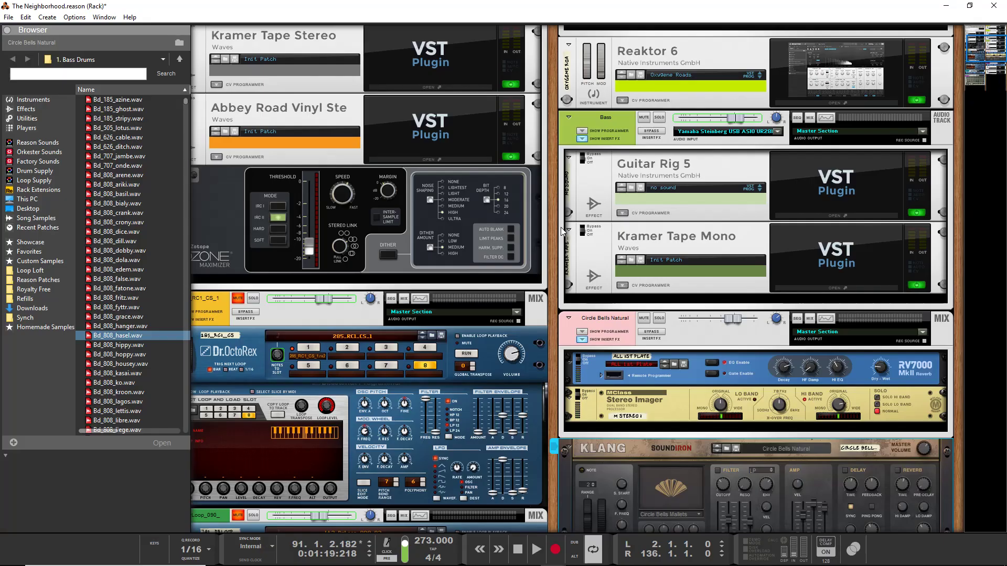
scroll(675, 341, "down", 10)
right_click(675, 341)
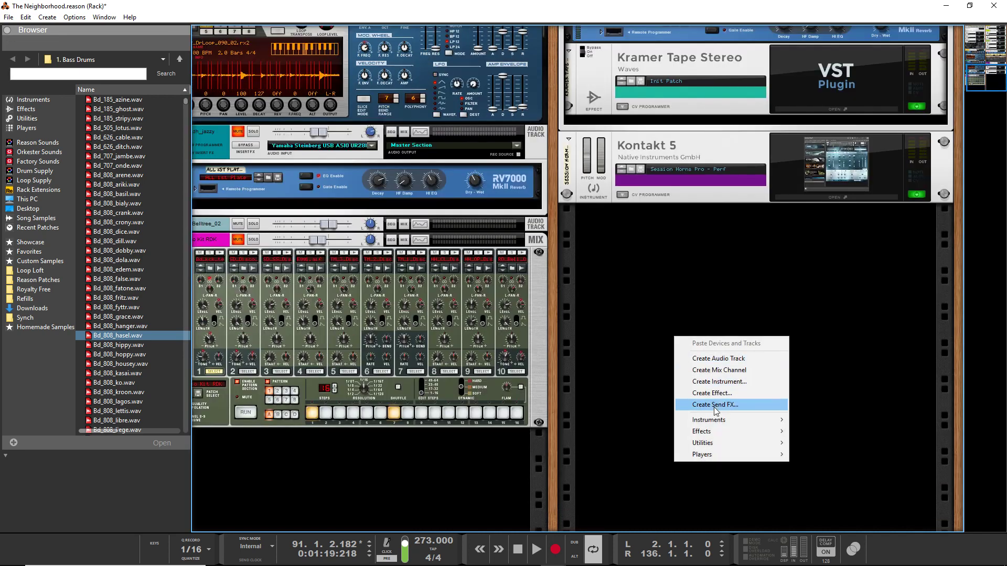
left_click(719, 369)
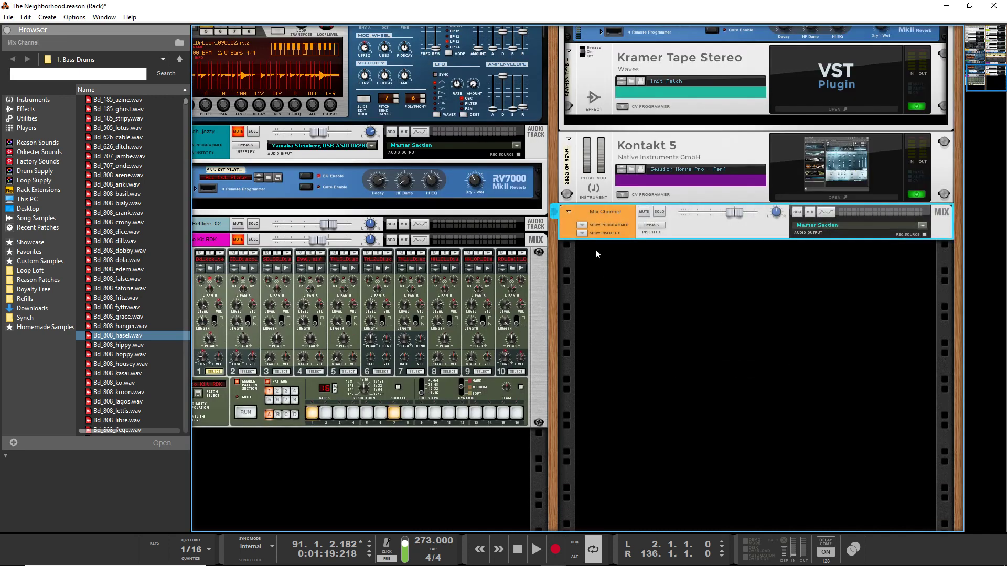
left_click(581, 232)
Add an MClass Equalizer from the Reason effects to the Mix Channel's inserts.
right_click(661, 257)
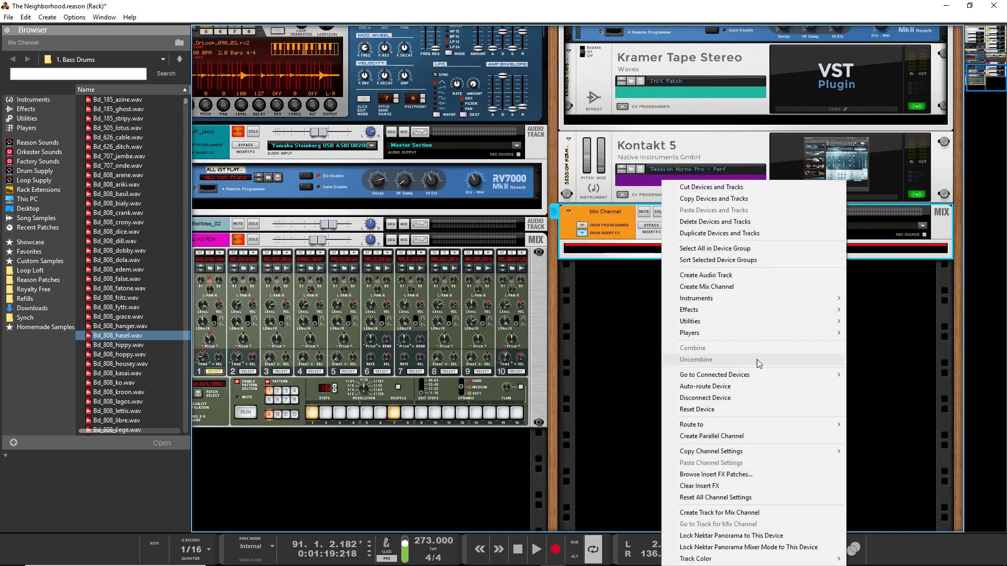
mouse_move(823, 310)
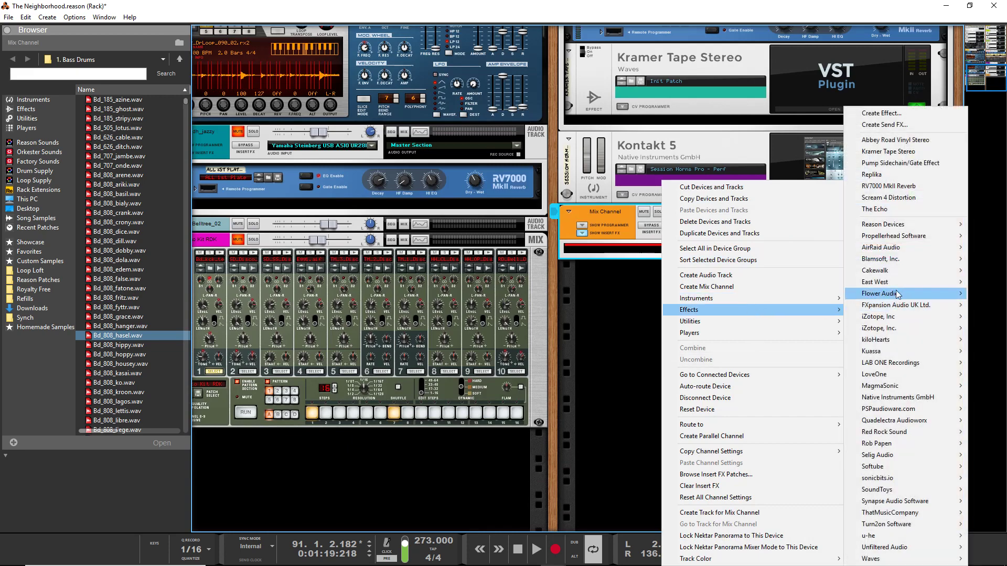
mouse_move(903, 231)
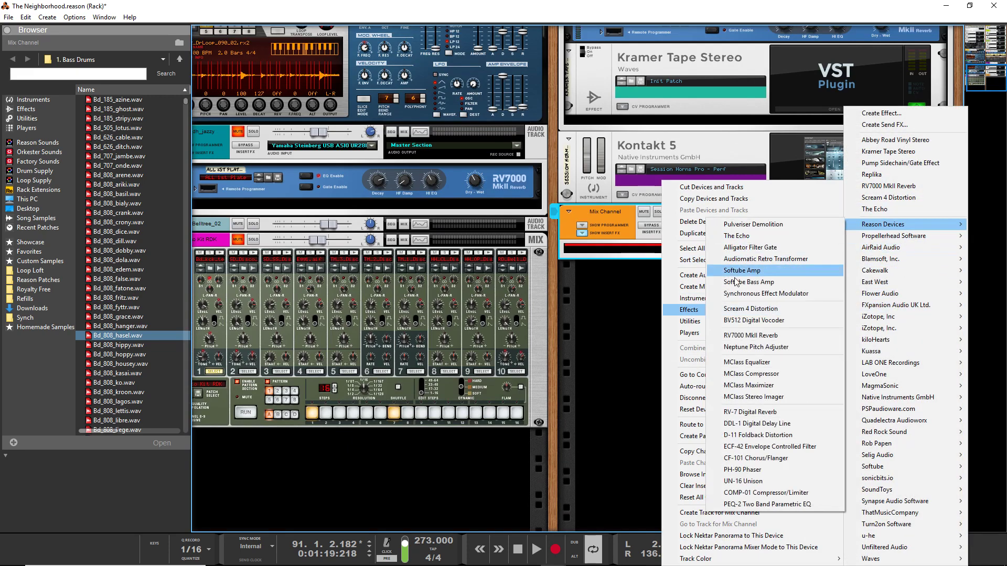
left_click(749, 362)
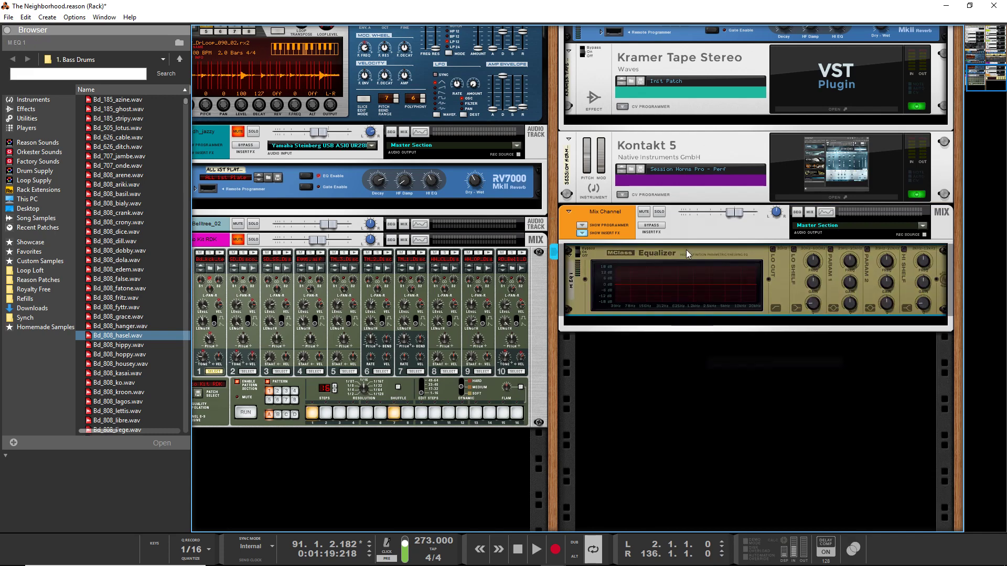
Add an MClass Compressor after the MClass Equalizer in the Mix Channel's inserts.
right_click(657, 310)
mouse_move(688, 387)
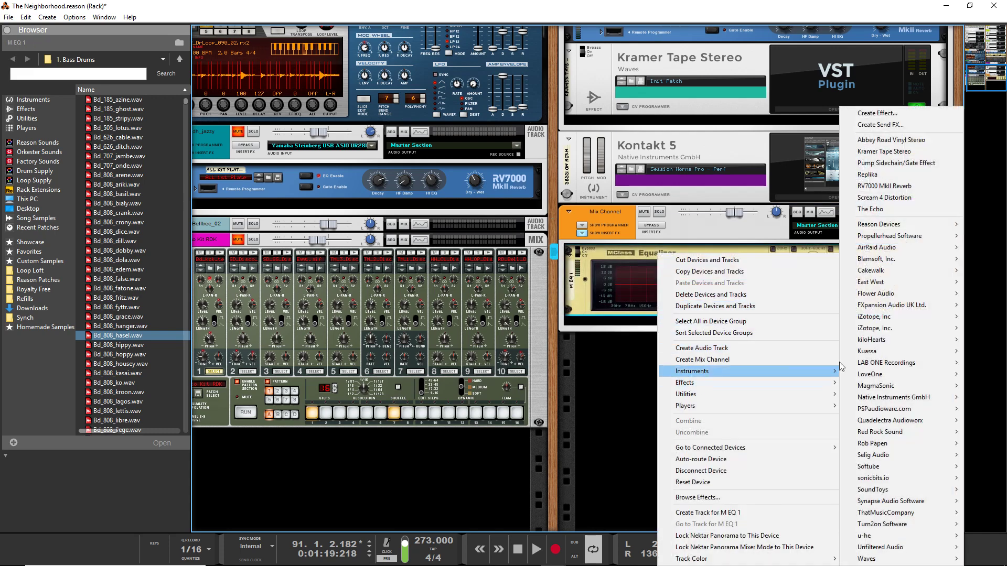
mouse_move(874, 230)
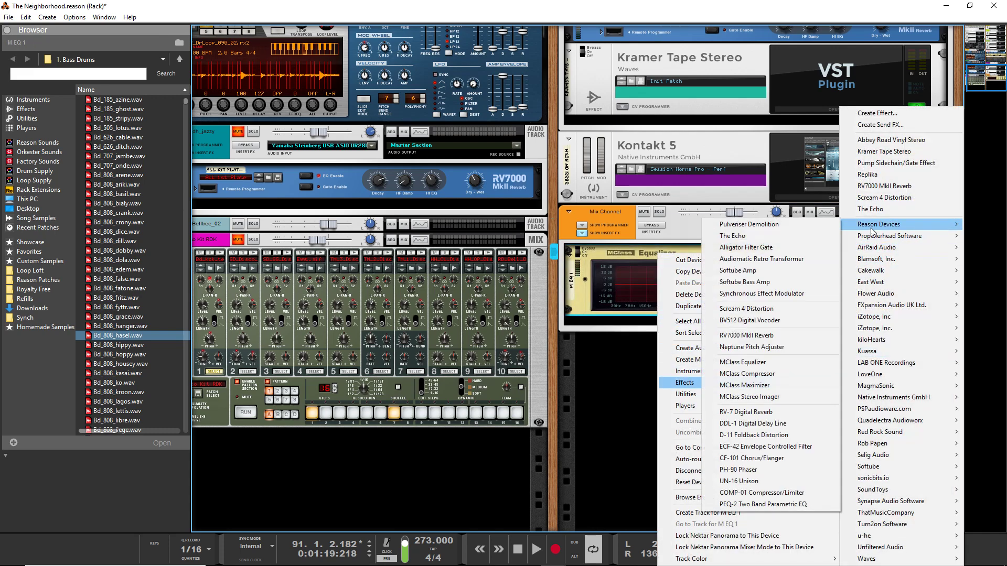
left_click(762, 374)
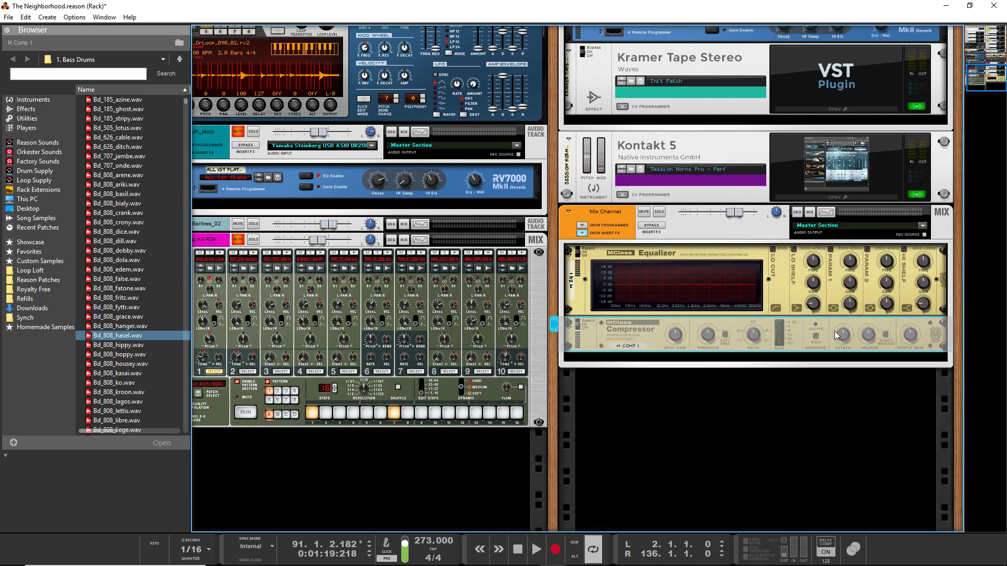
Add an RV7000 MkII Reverb after the MClass Compressor in the Mix Channel's inserts.
right_click(931, 328)
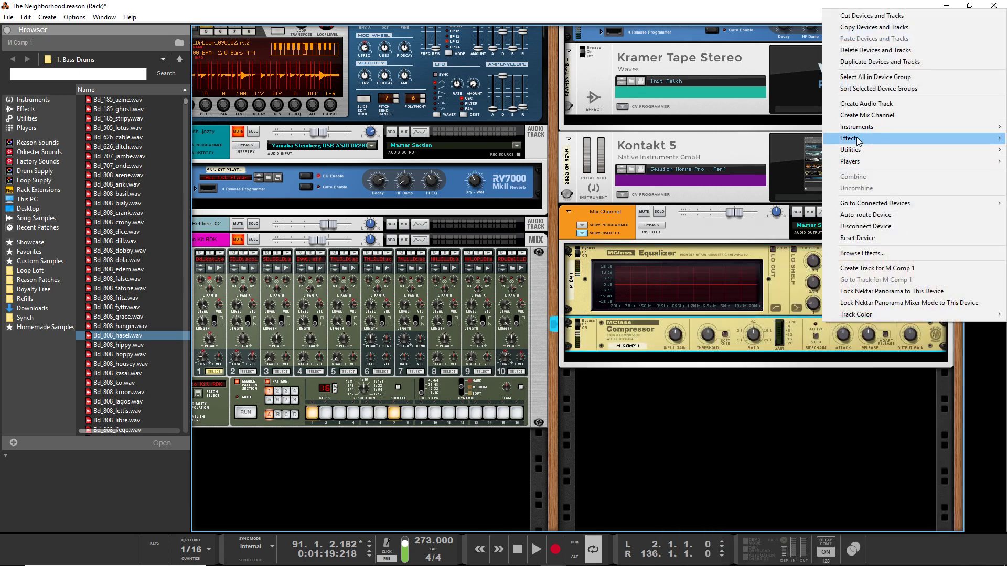
mouse_move(860, 139)
left_click(747, 186)
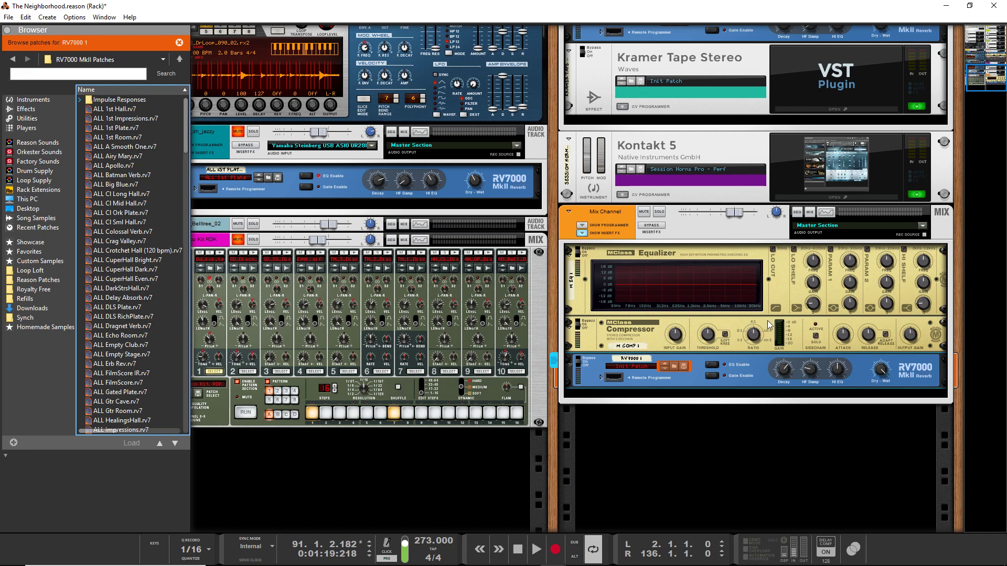
Rearrange the Mix Channel's insert effects into the order MClass Equalizer, RV7000 MkII Reverb, MClass Compressor.
left_click_drag(768, 324, 744, 254)
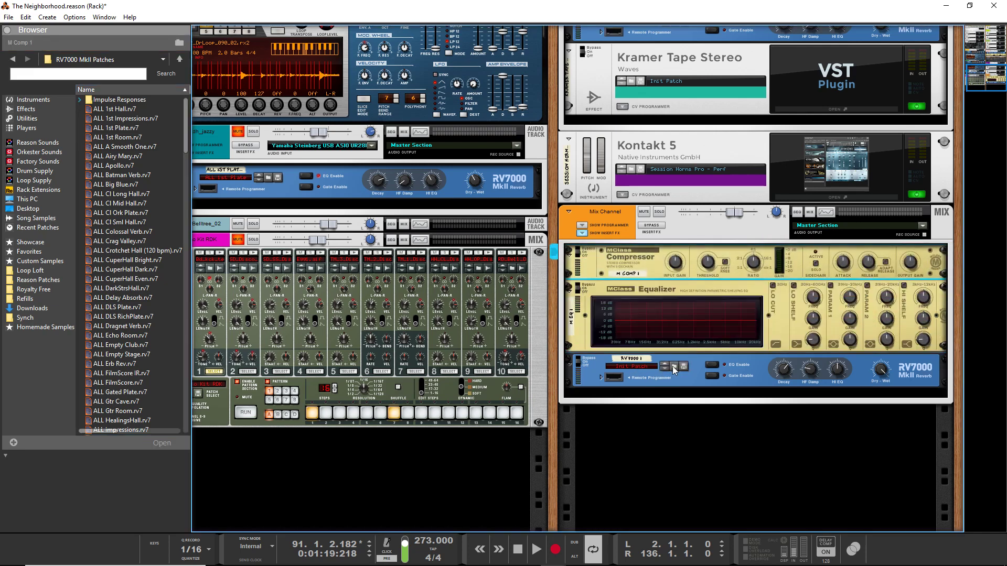
left_click_drag(693, 371, 648, 375)
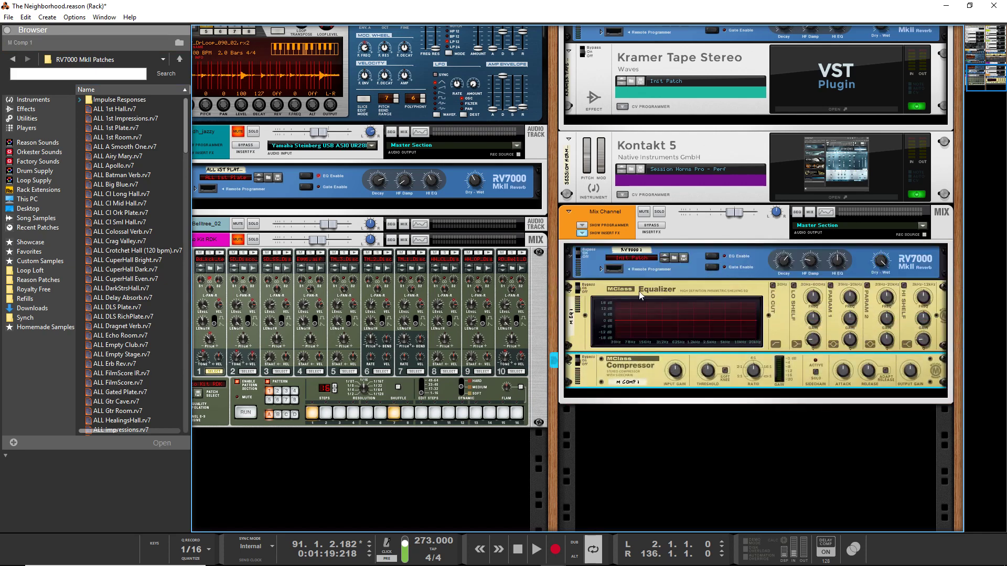
left_click_drag(639, 295, 639, 254)
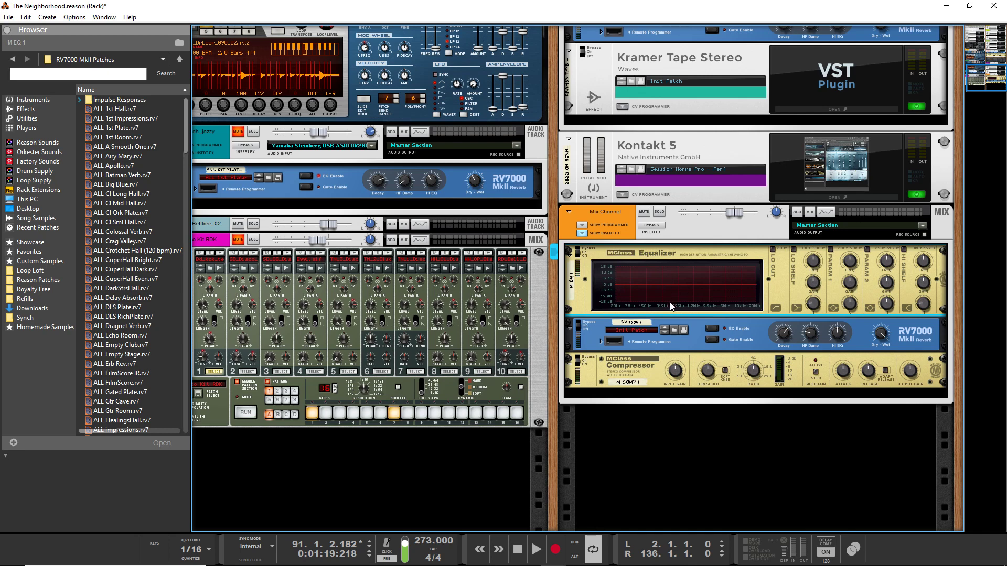
View the mixer, rack and sequencer in turn, return to the mixer, and check the first channel's gate threshold.
key("F5")
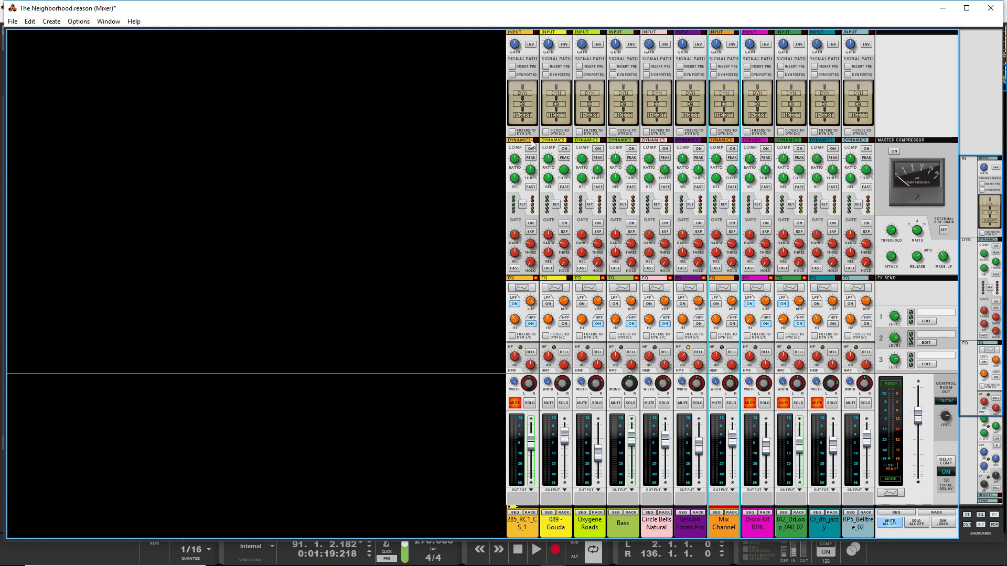
key("F6")
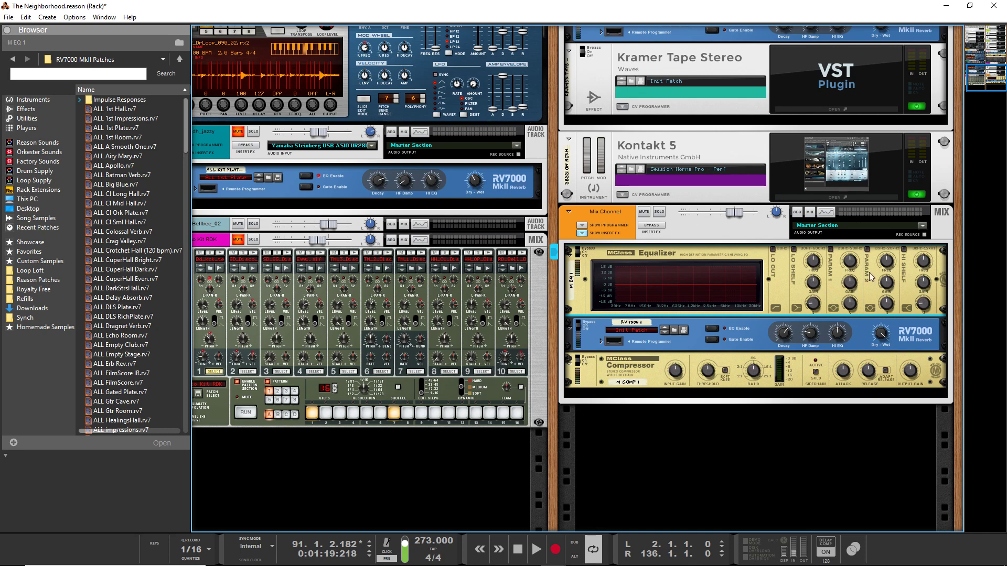
key("F7")
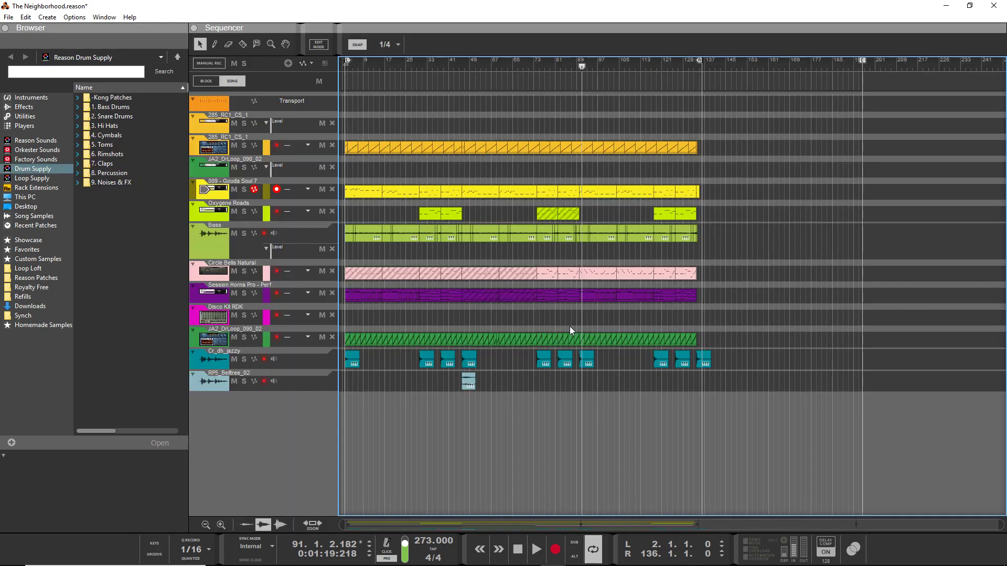
key("F6")
key("F5")
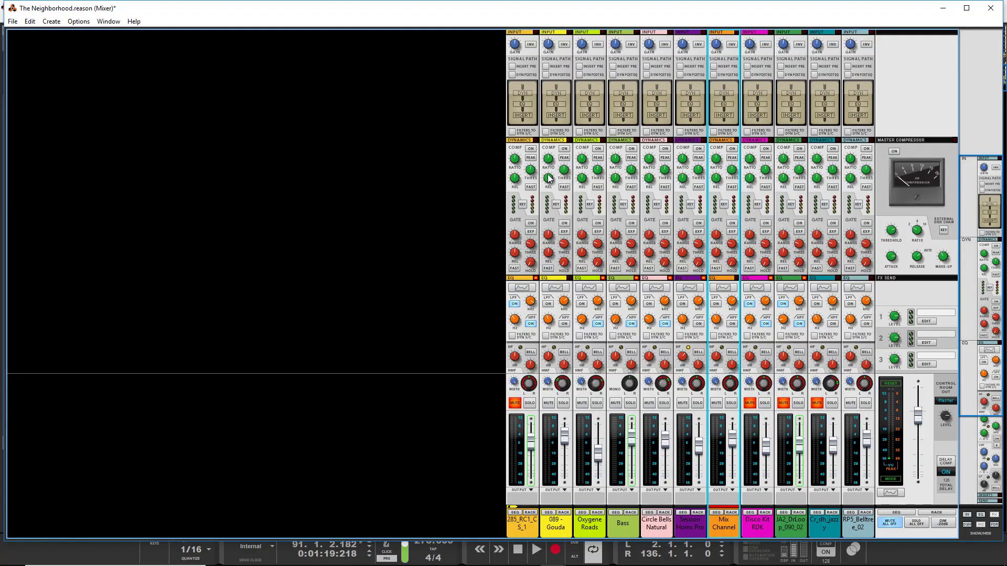
mouse_move(536, 243)
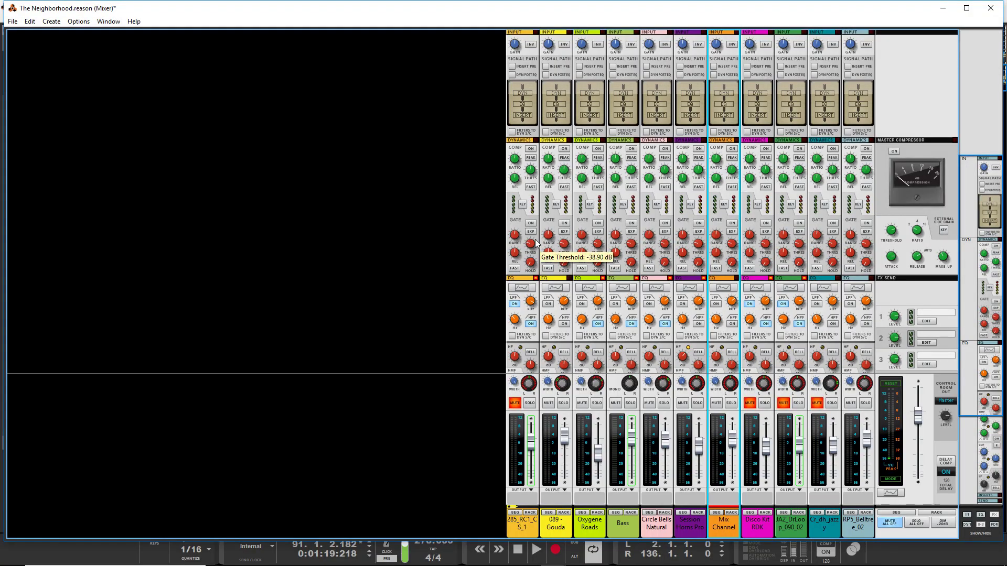